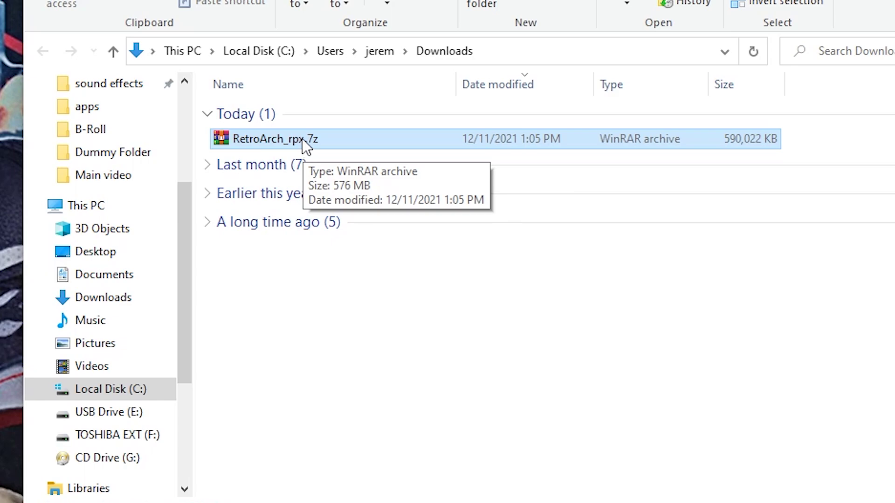
Extract RetroArch_rpx.7z in Downloads to its own RetroArch_rpx folder and open that folder
right_click(302, 139)
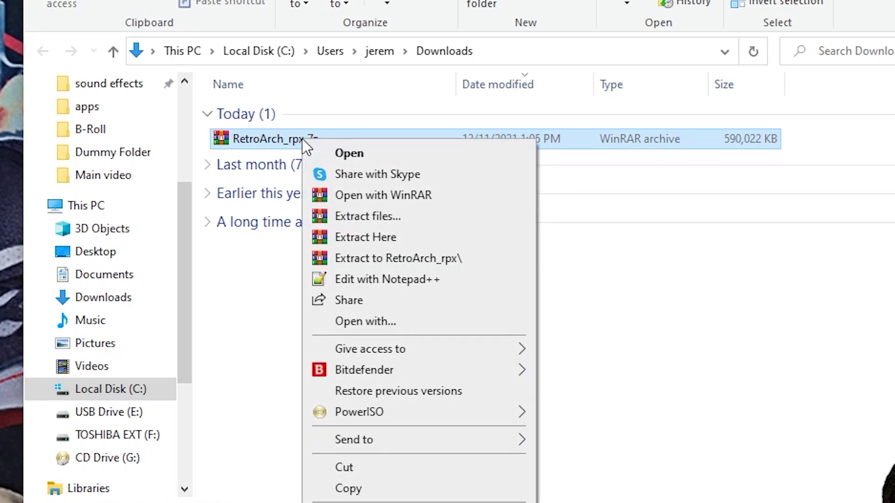
click(384, 257)
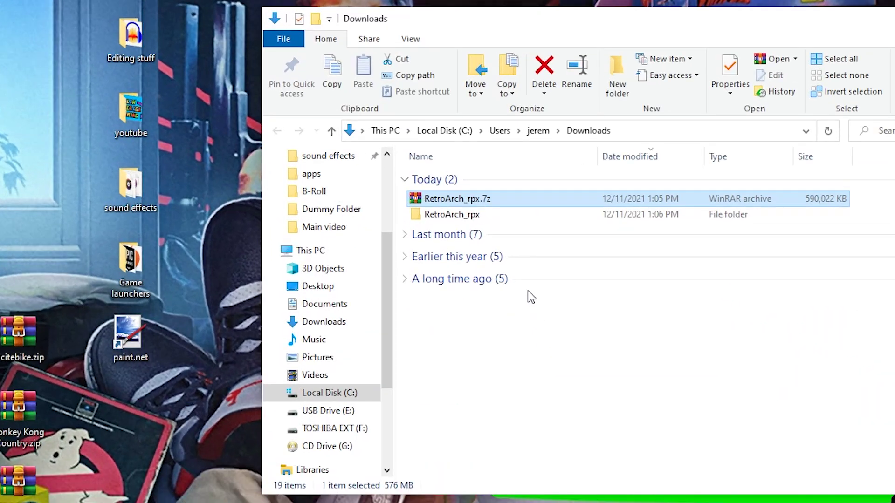
click(495, 200)
click(480, 215)
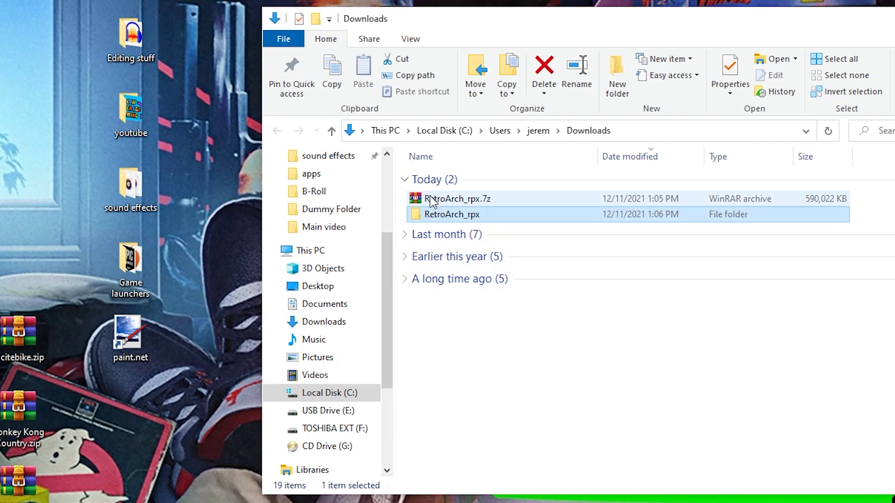
double_click(422, 217)
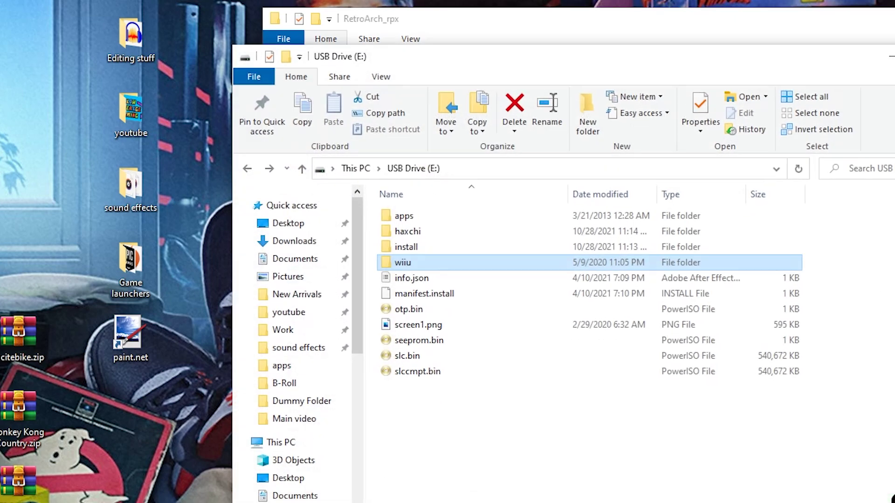
Copy the retroarch folder from the extracted RetroArch_rpx folder to the root of USB Drive (E:)
drag(529, 67, 244, 38)
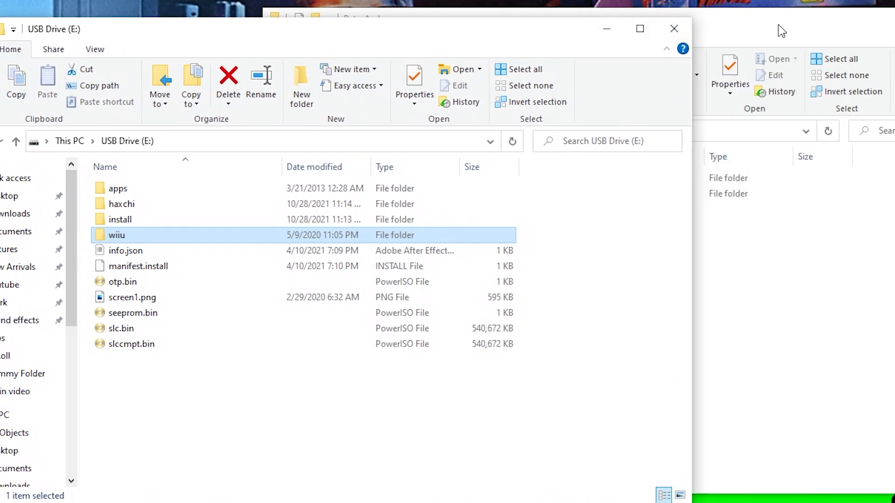
click(762, 41)
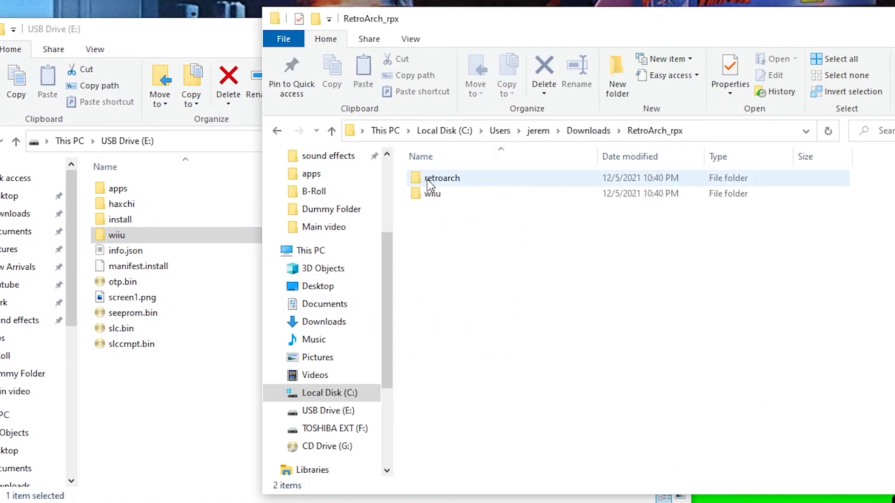
drag(427, 180, 152, 418)
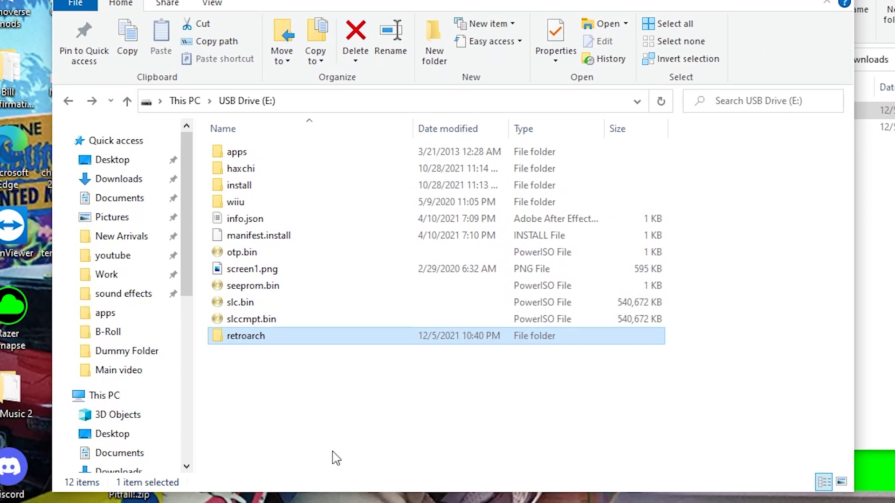
click(326, 426)
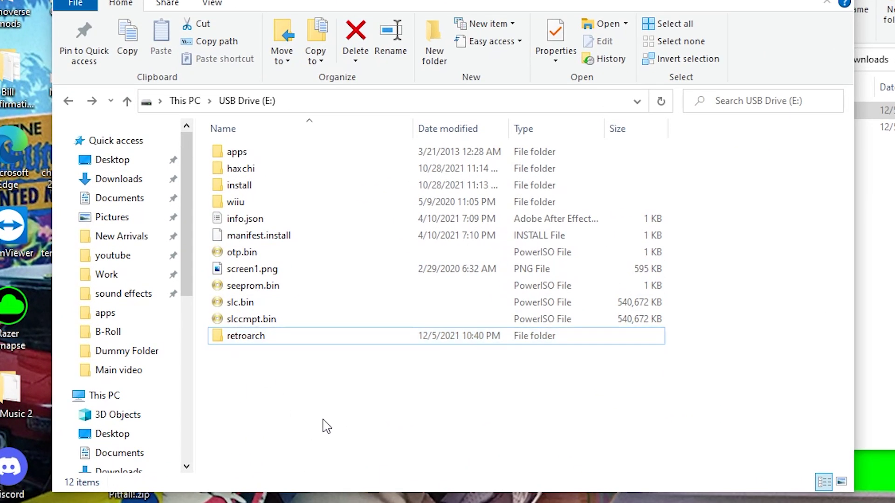
Create a folder named Bios inside the retroarch folder on the USB drive
double_click(238, 339)
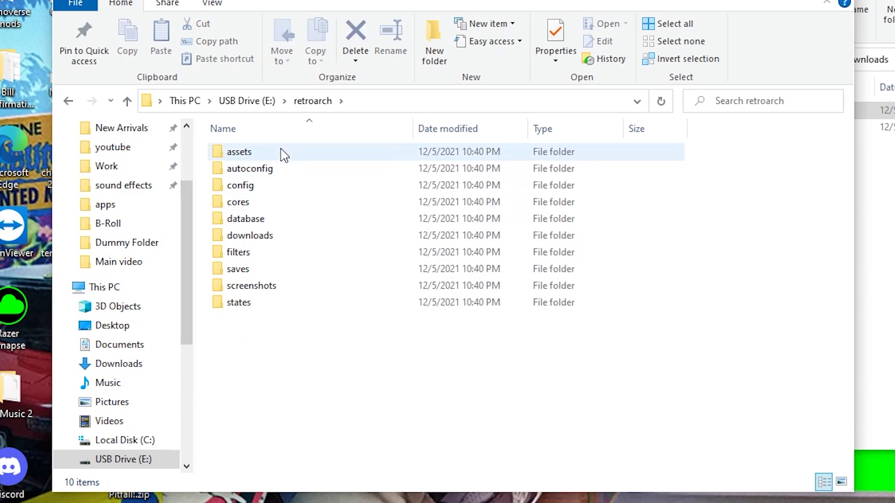
right_click(236, 342)
key(ctrl+shift+n)
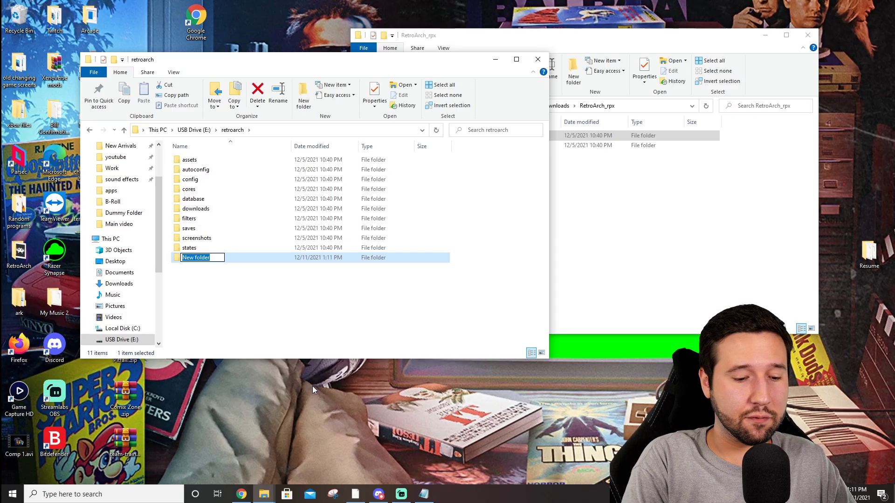
text(Bios)
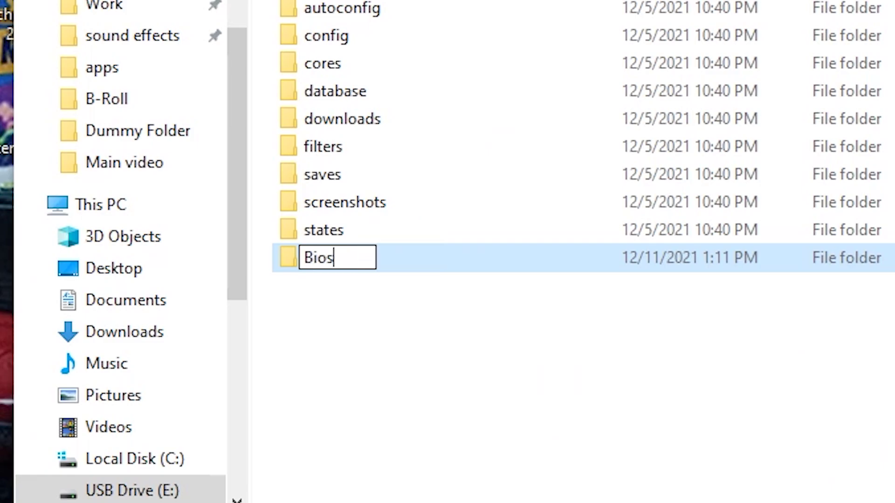
key(Return)
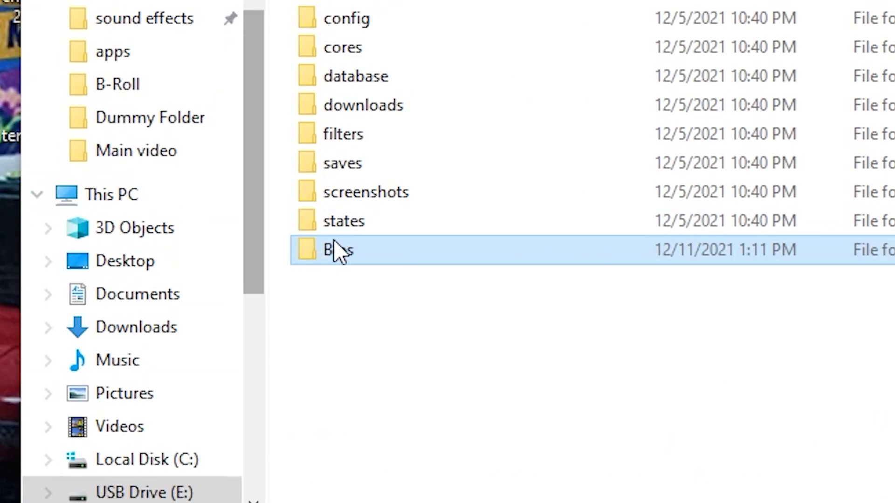
Try to rename the Bios folder directly to all-lowercase bios
click(338, 250)
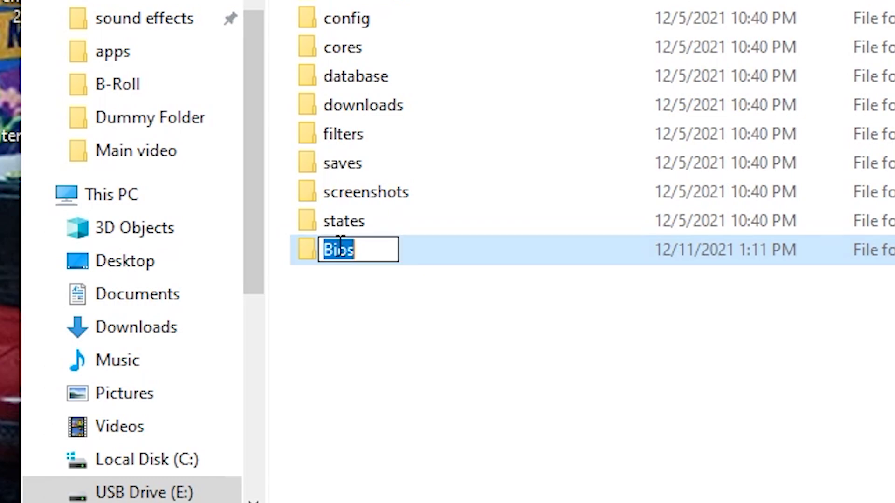
text(bios)
key(Return)
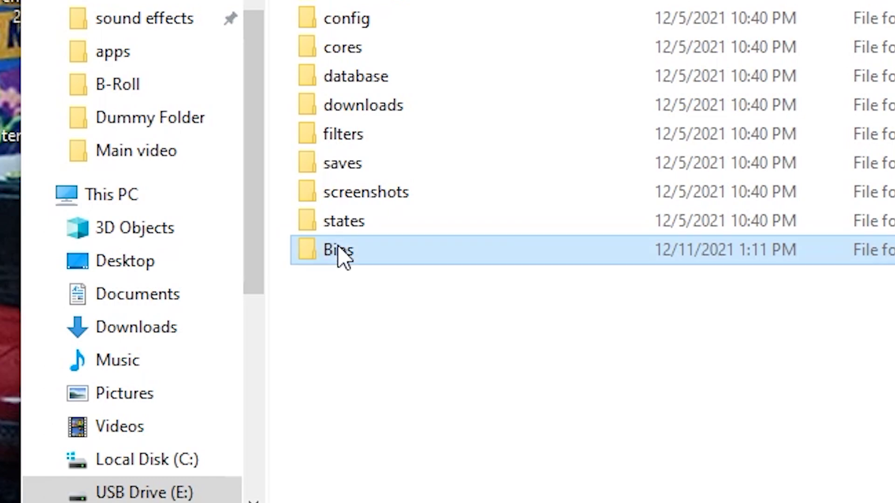
Rename the Bios folder to the placeholder name poop, and rename it again to bios in all lowercase
click(343, 251)
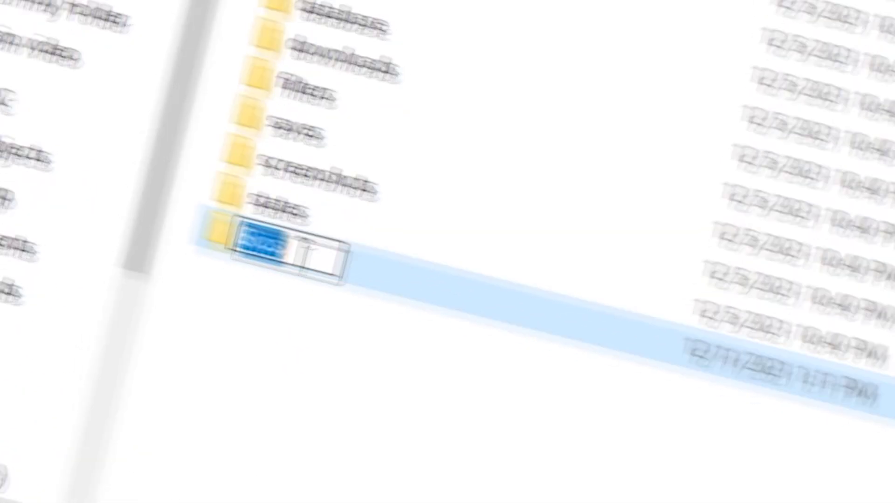
key(BackSpace)
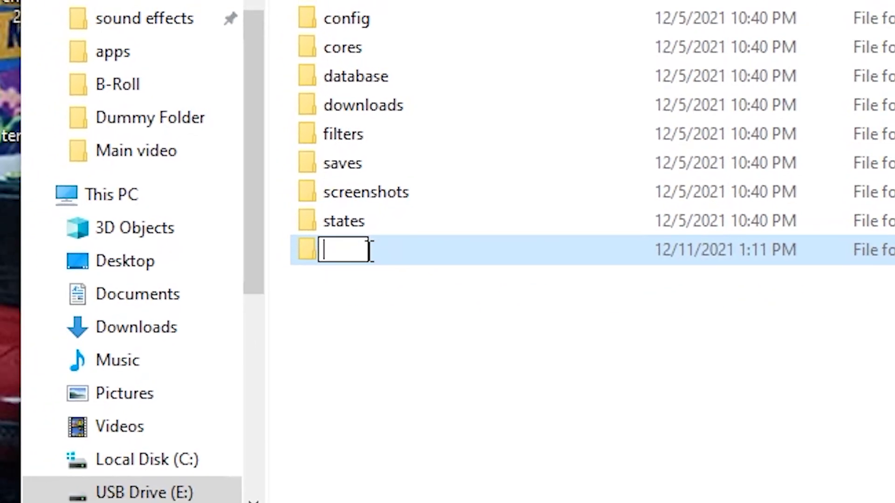
text(poop)
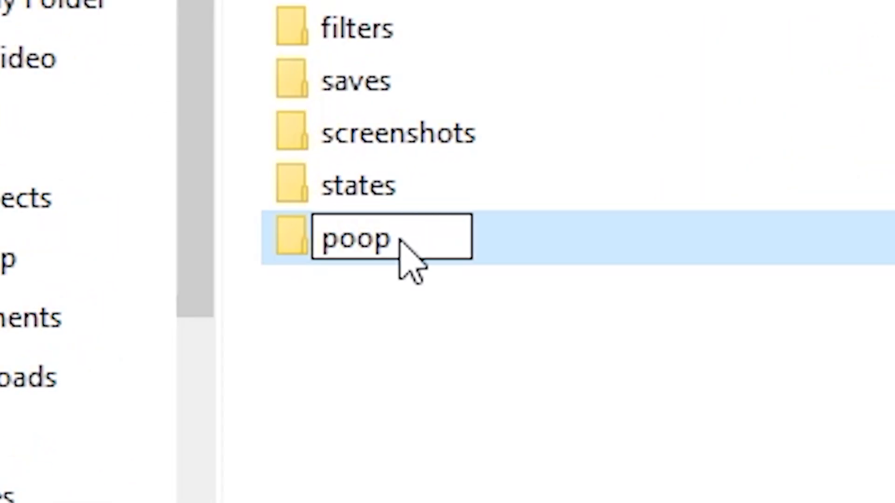
key(Return)
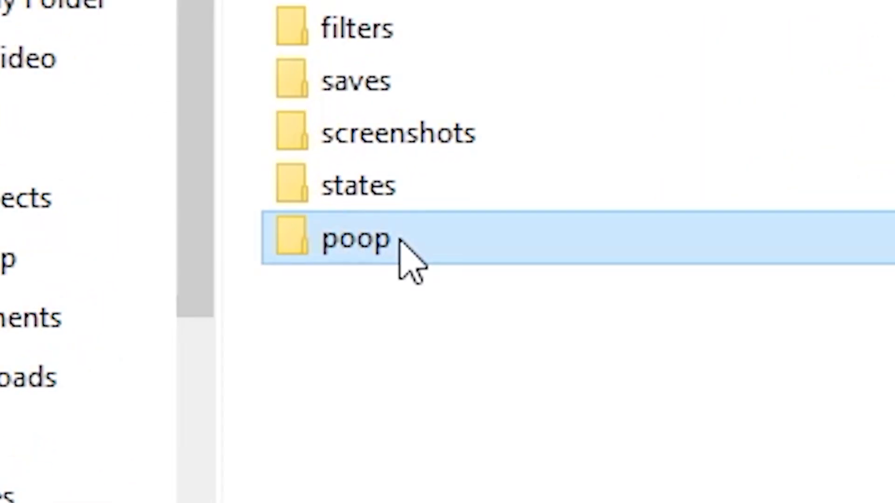
click(383, 241)
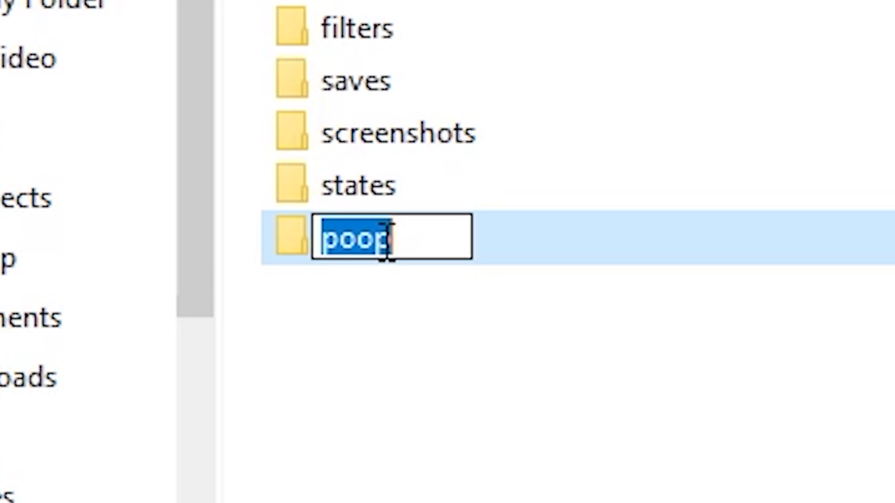
text(bios)
key(Return)
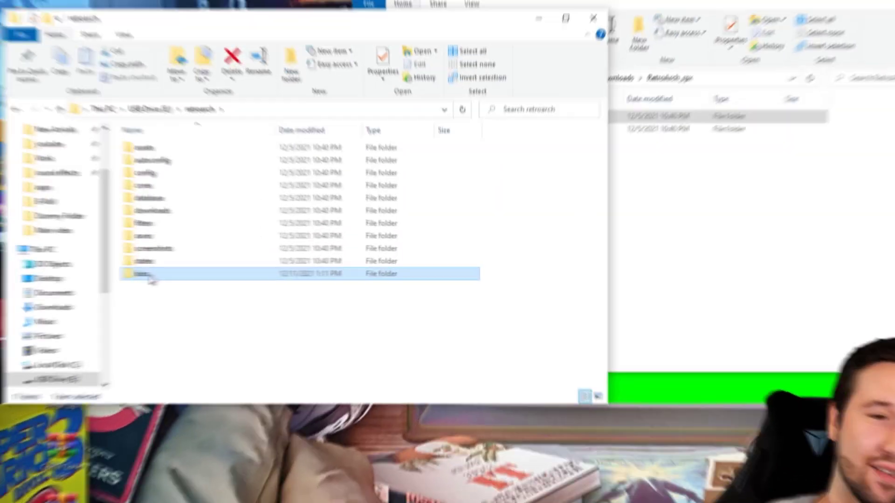
Create a folder named roms inside the retroarch folder, next to the bios folder
click(191, 276)
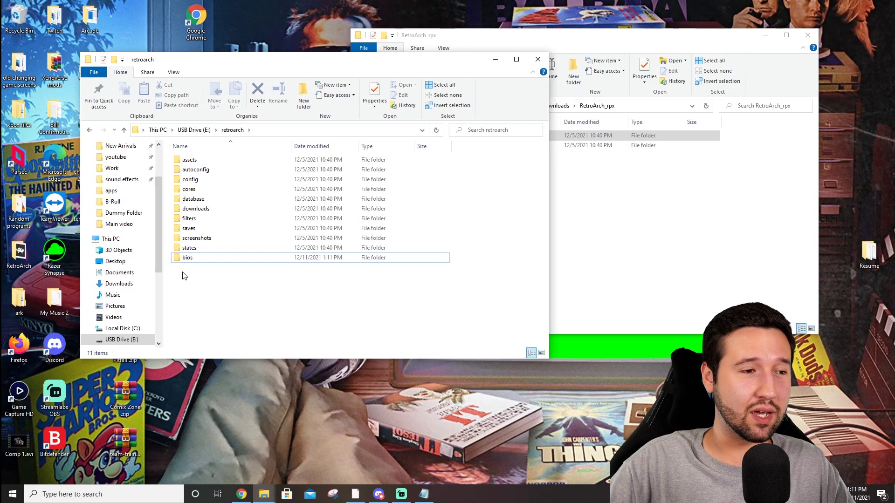
right_click(191, 277)
mouse_move(275, 411)
click(335, 412)
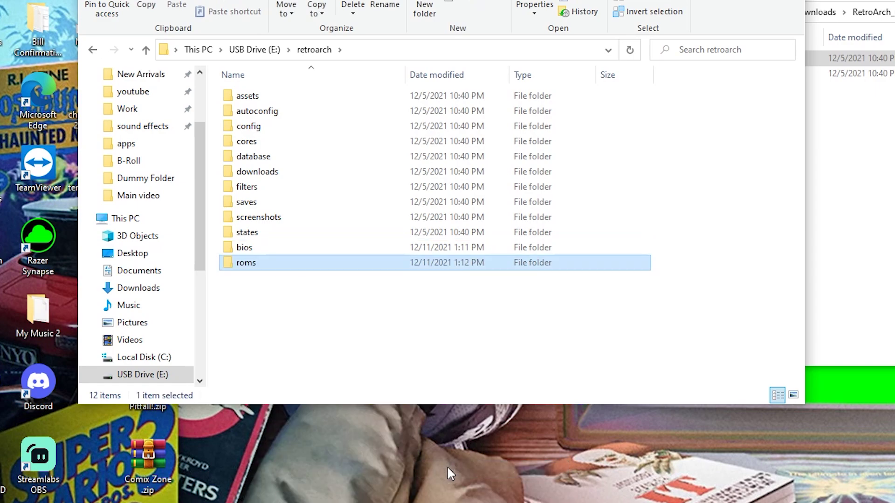
Open the roms folder and create five new folders in it, keeping their default names
double_click(244, 266)
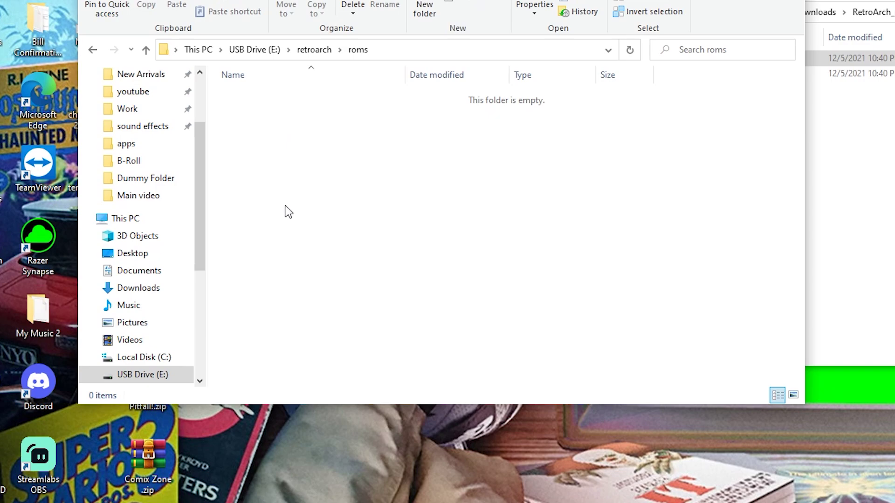
right_click(269, 122)
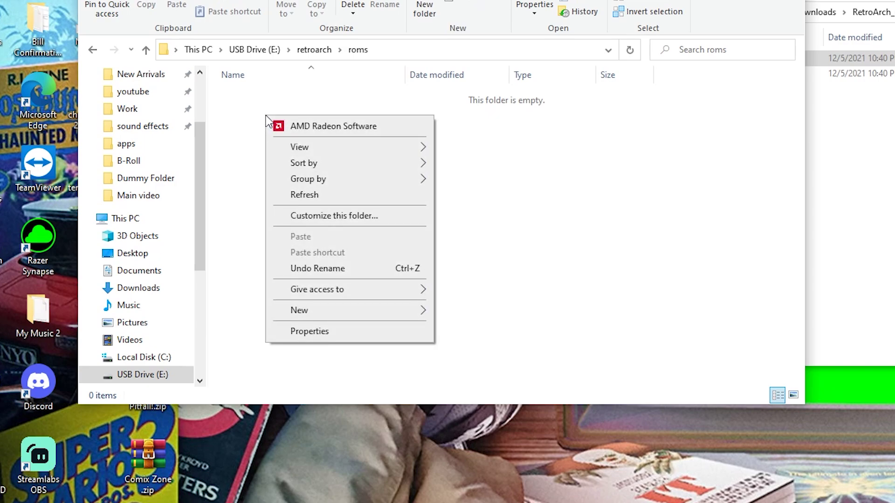
mouse_move(391, 310)
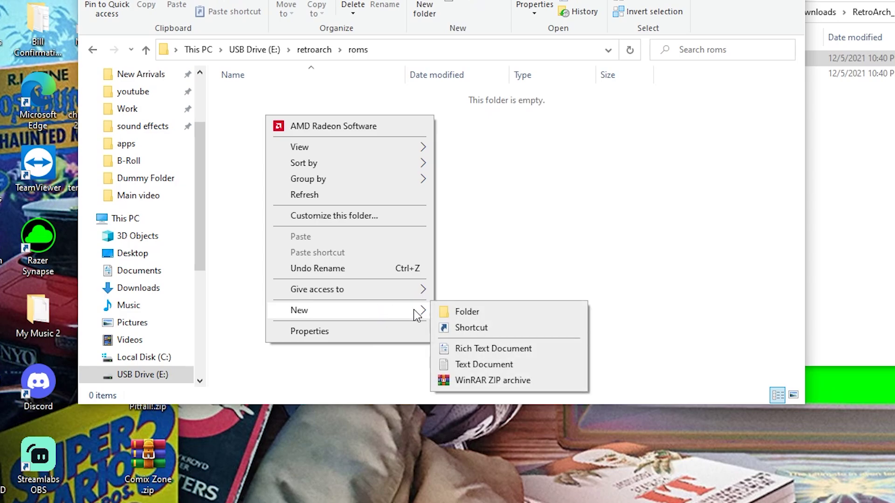
click(464, 310)
right_click(301, 231)
mouse_move(404, 426)
click(482, 426)
right_click(282, 160)
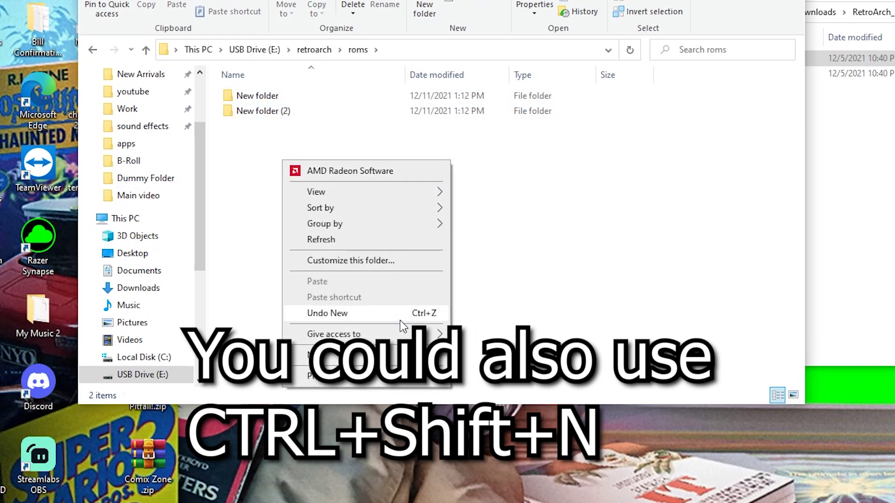
key(Escape)
key(ctrl+shift+n)
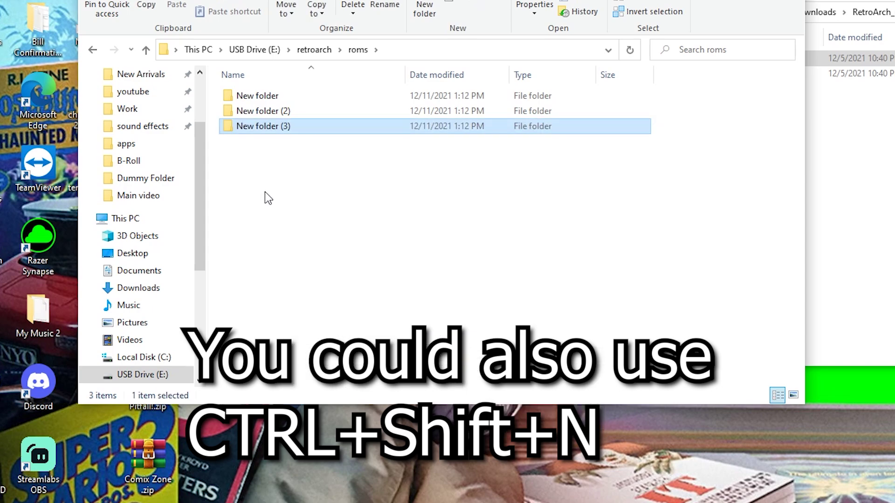
right_click(265, 192)
mouse_move(401, 386)
click(466, 386)
right_click(274, 217)
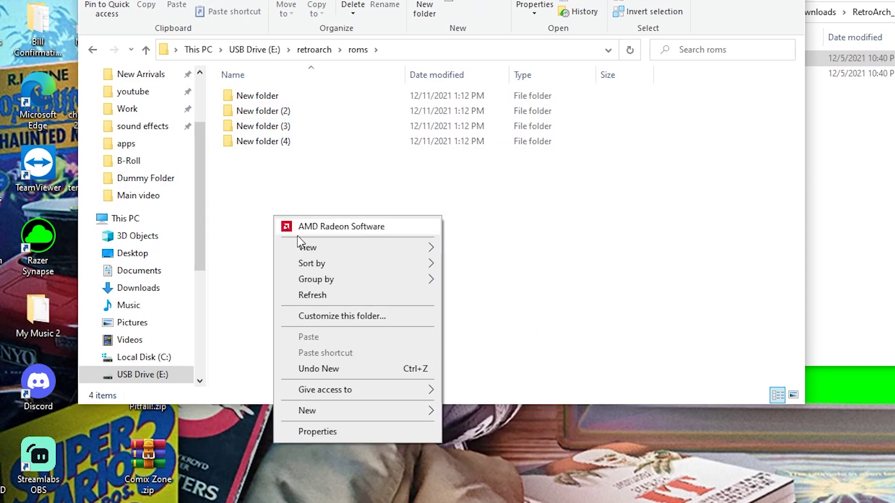
mouse_move(404, 410)
click(469, 412)
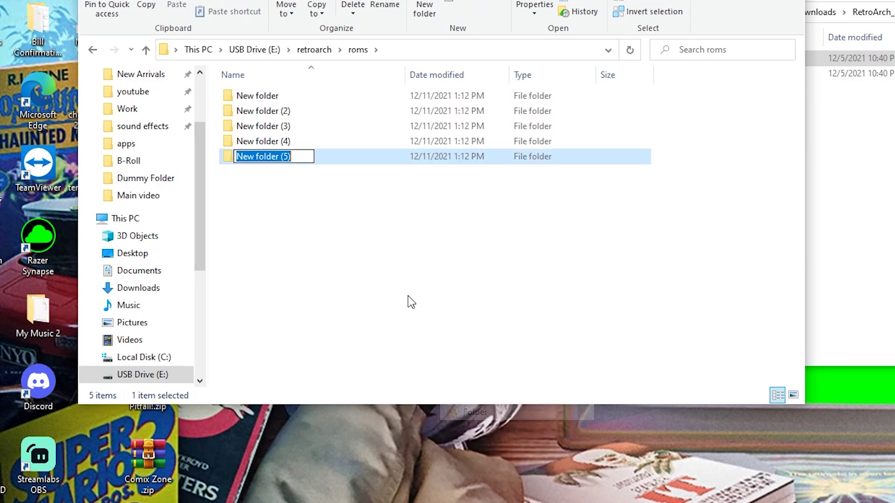
click(379, 269)
Rename the first new folder in roms to snes and New folder (2) to nes
click(260, 96)
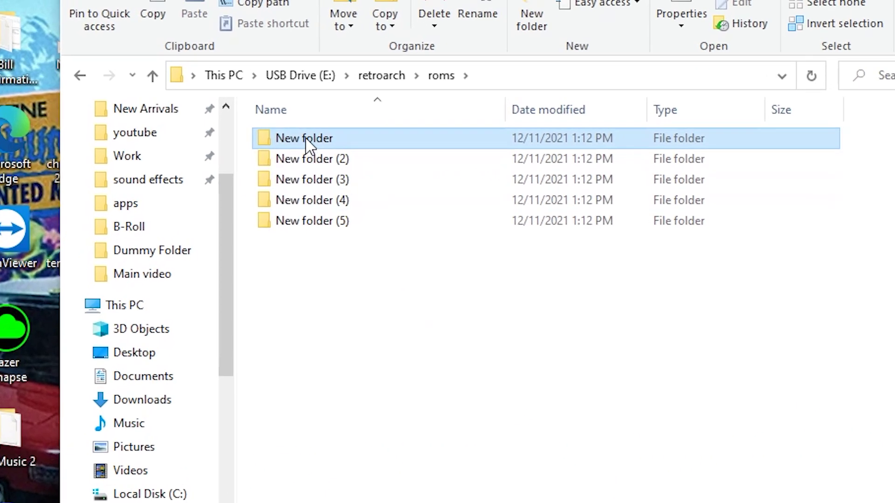
click(307, 140)
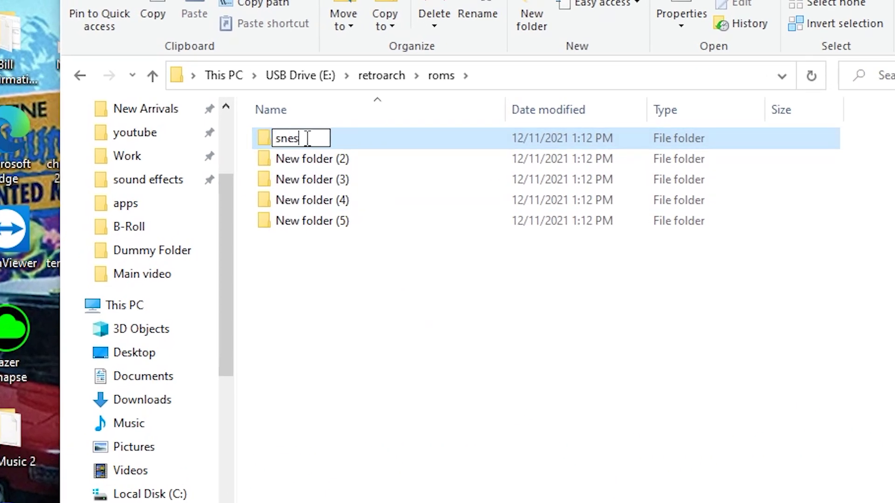
key(Return)
click(305, 163)
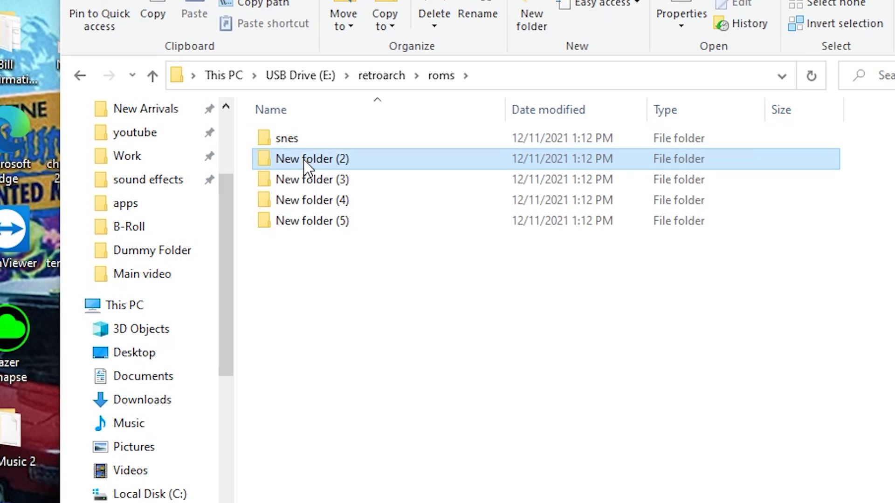
click(306, 160)
text(nes)
key(Return)
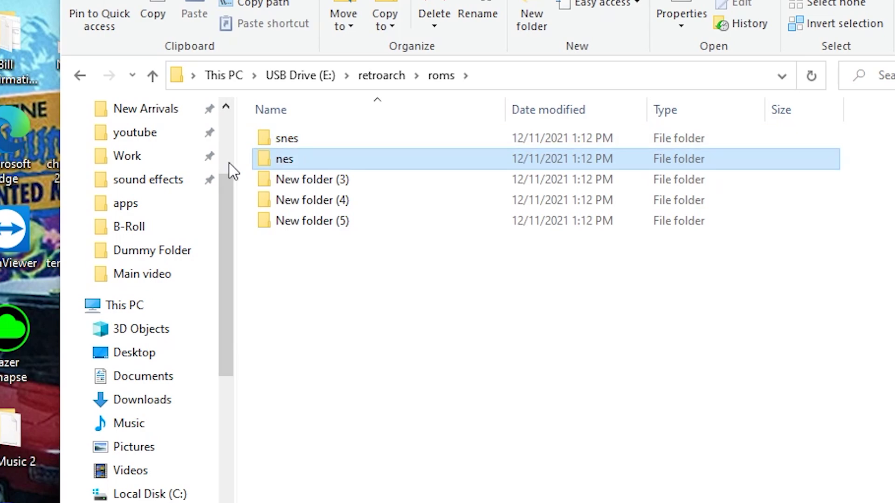
Try to rename New folder (3) in roms to sega
click(292, 180)
click(292, 181)
text(ega)
key(Return)
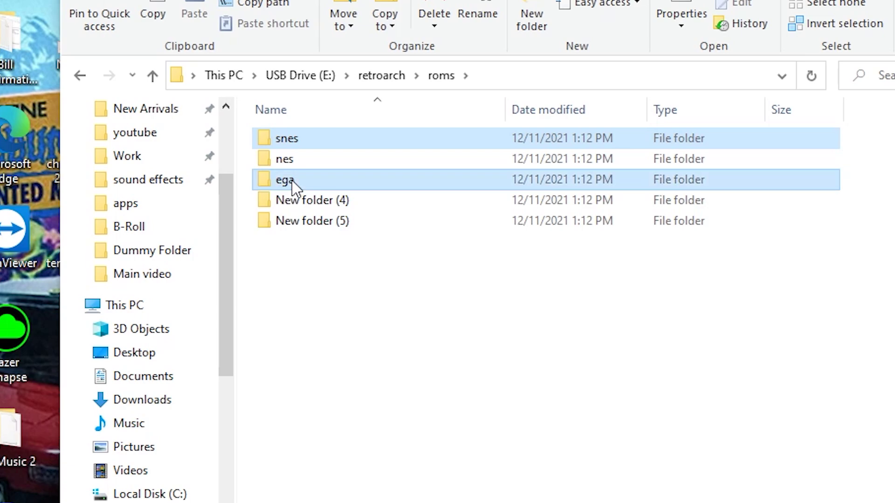
Rename the third folder in roms to sega
click(291, 181)
click(292, 180)
text(sega)
key(Return)
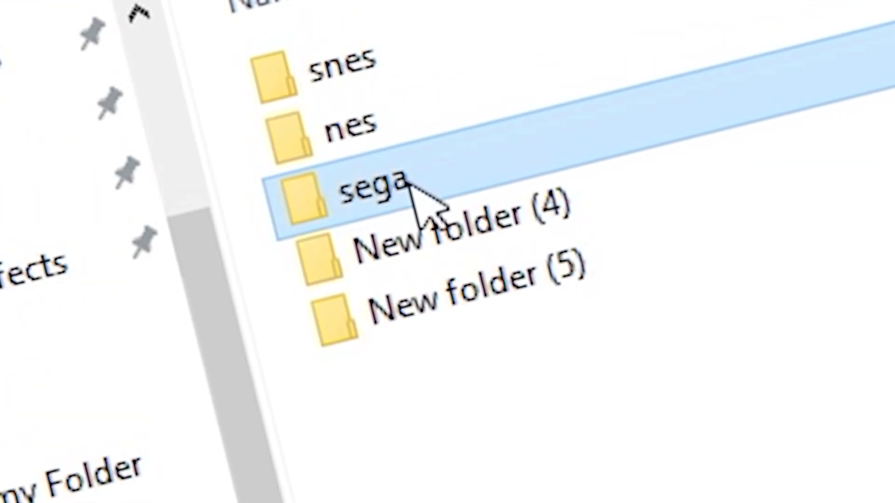
Rename New folder (4) in roms to atari and New folder (5) to gameboys
click(432, 240)
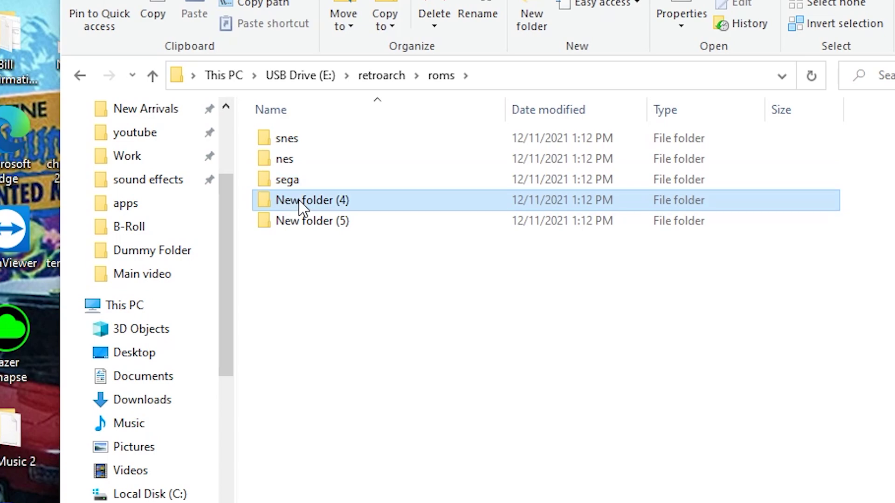
click(301, 202)
text(atari)
click(308, 224)
click(308, 223)
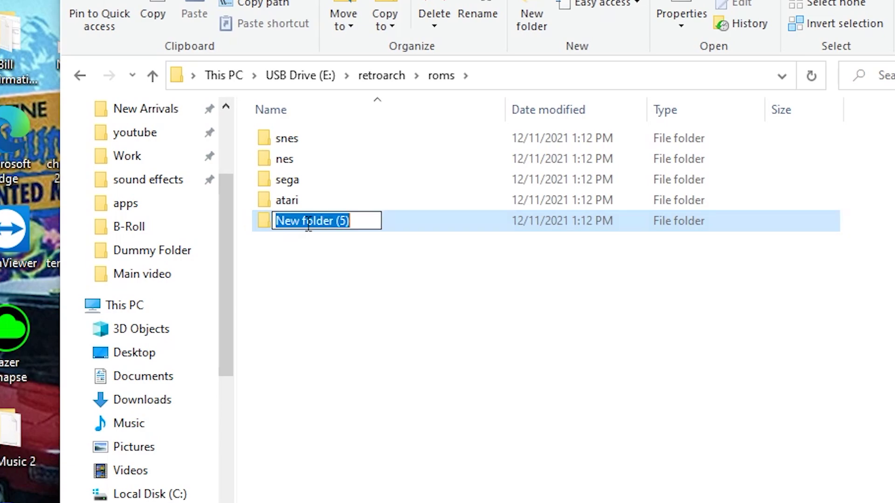
text(gameboys)
key(Return)
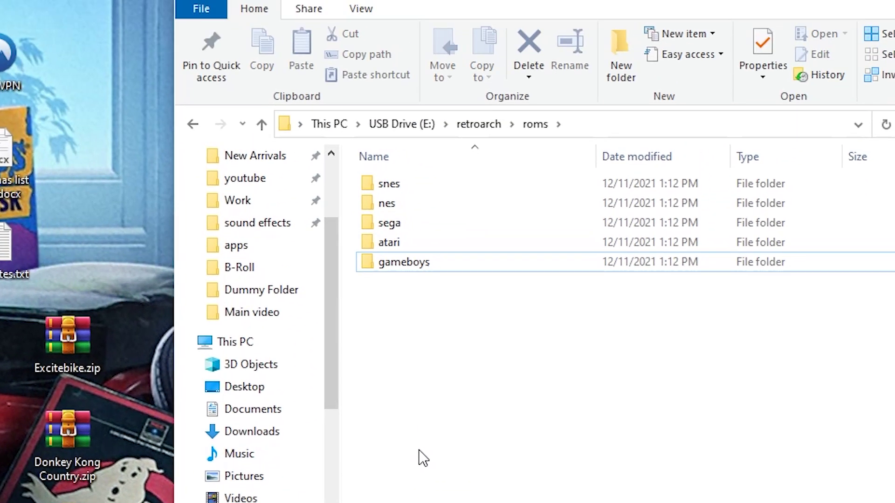
Copy Excitebike.zip from the desktop into the nes folder and Donkey Kong Country.zip into the snes folder
drag(72, 334, 409, 205)
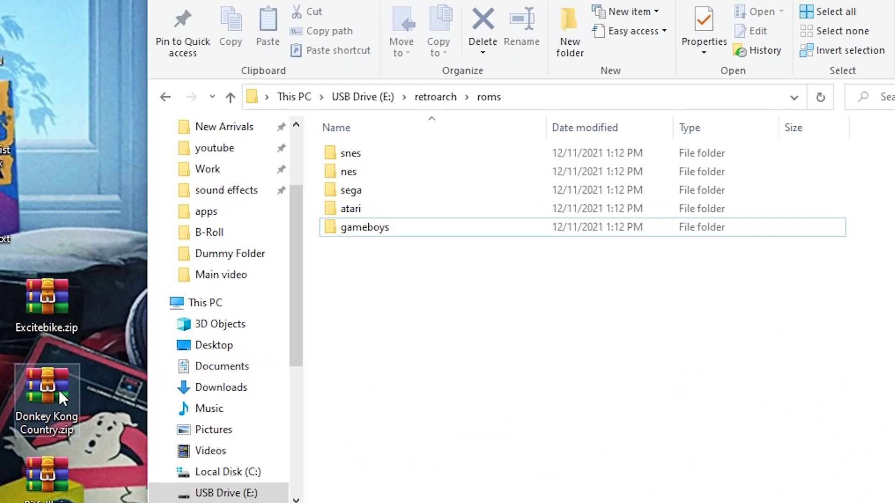
drag(131, 298, 225, 258)
drag(236, 315, 371, 151)
Copy the Pitfall zip into the atari folder, the Comix Zone zip into sega and the last game zip on the desktop into gameboys
drag(52, 479, 393, 219)
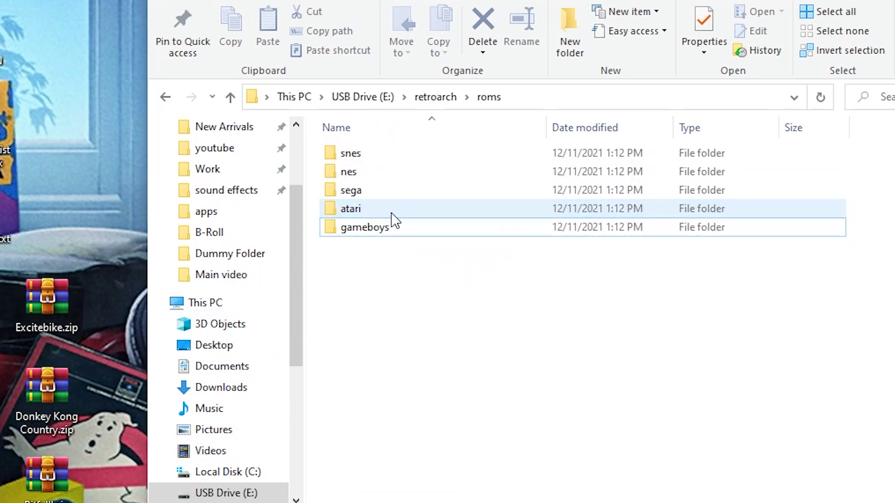
drag(46, 501, 424, 183)
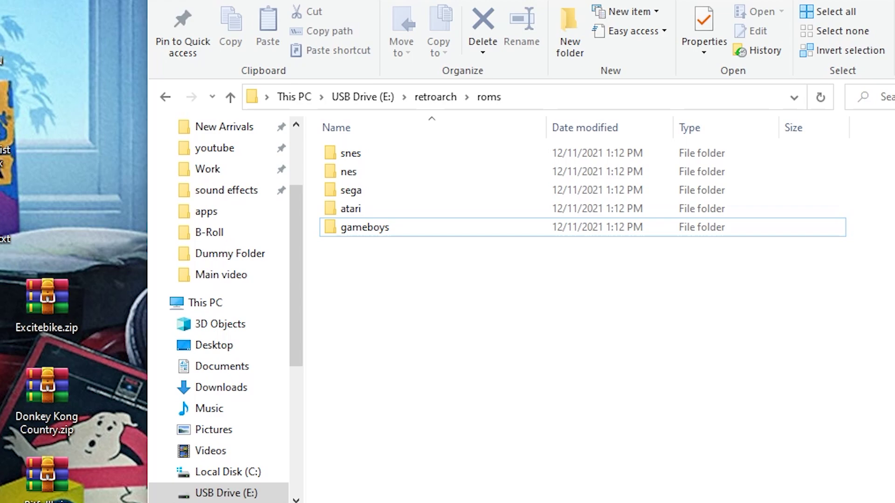
drag(46, 501, 396, 228)
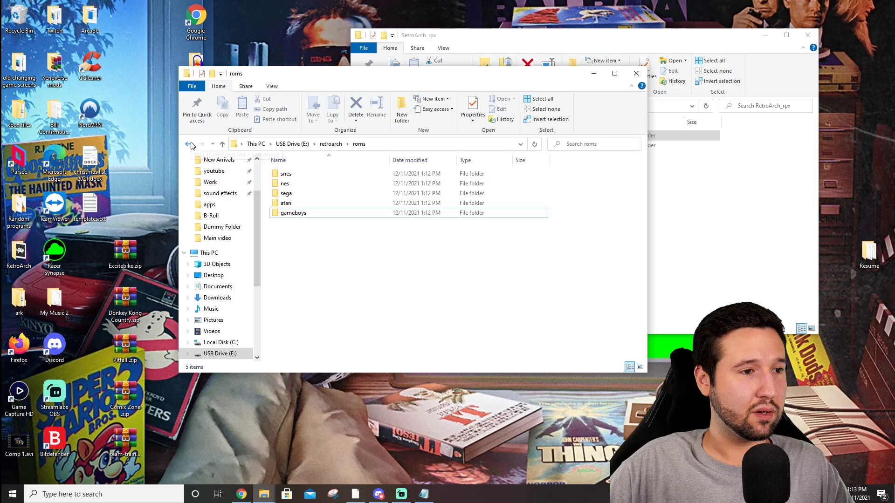
Go back to the root of the USB drive and open the apps folder inside wiiu
click(189, 145)
click(189, 144)
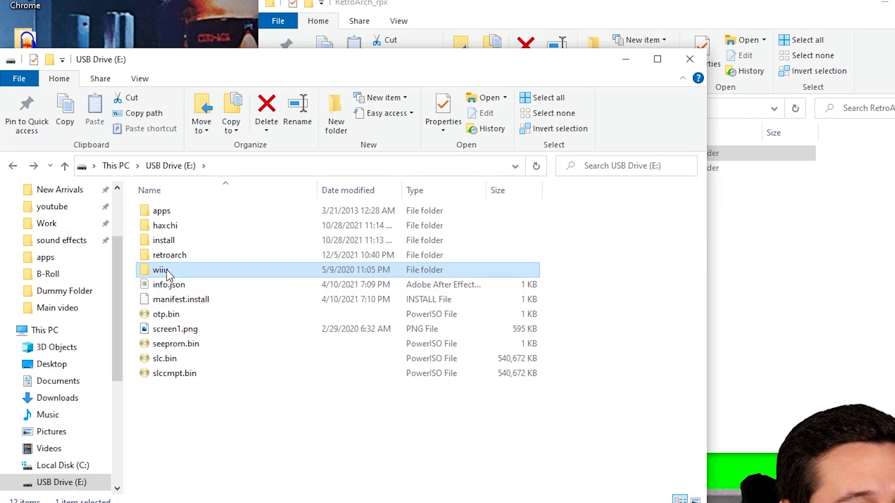
double_click(290, 213)
double_click(173, 210)
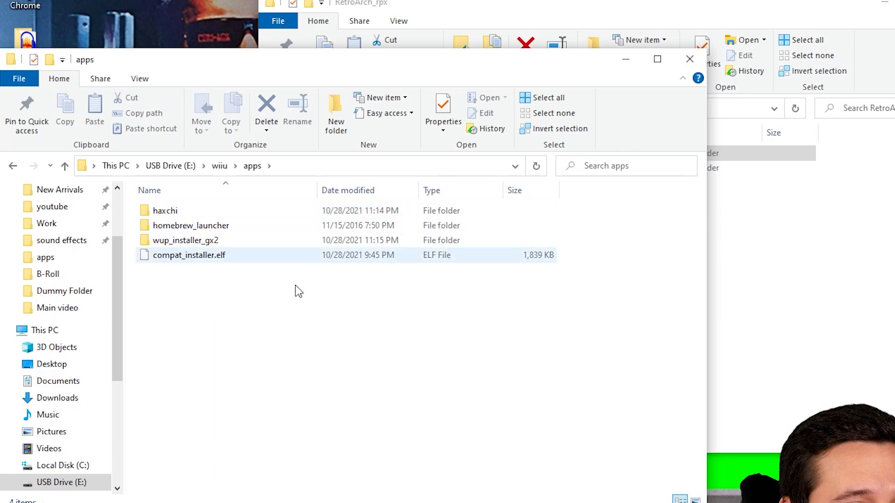
Switch to the RetroArch_rpx window and open the apps folder inside its wiiu folder
click(679, 2)
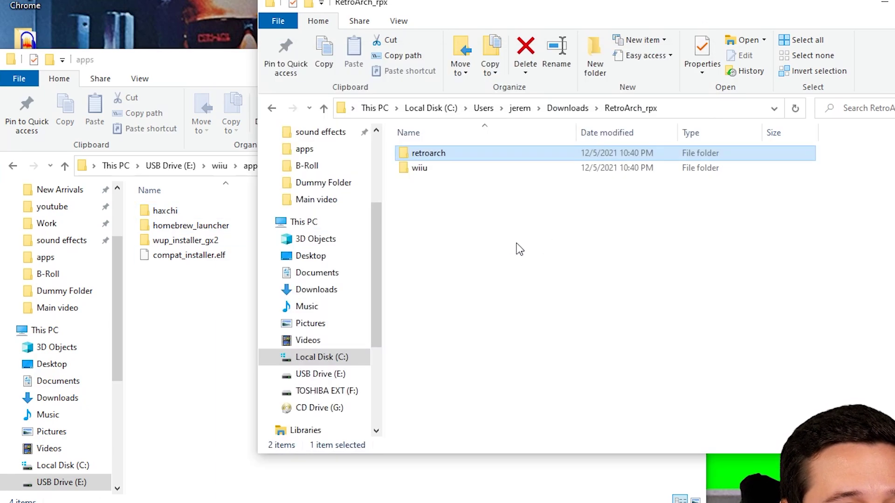
shift+click(421, 169)
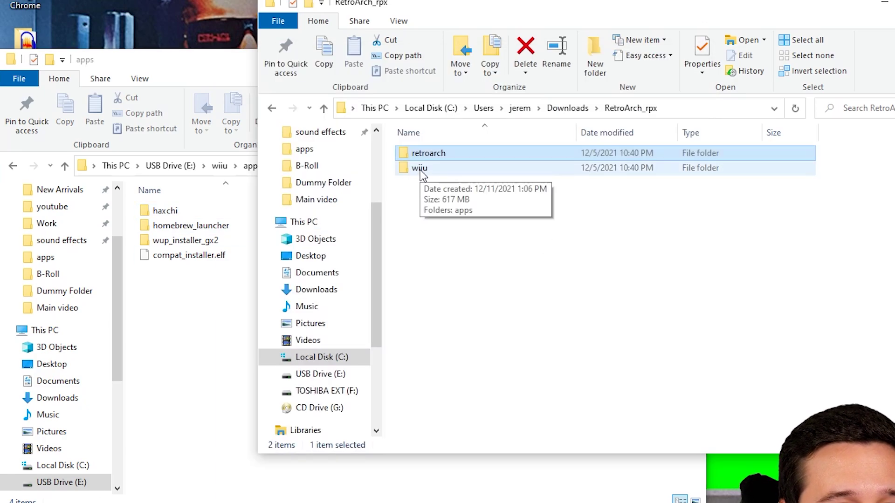
double_click(422, 172)
click(422, 157)
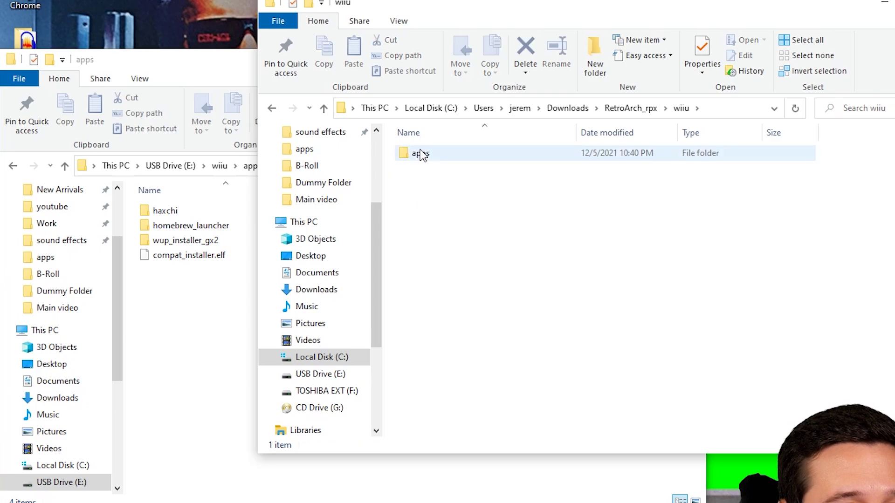
double_click(421, 154)
Find the retroarch folder among the downloaded cores and copy it into the USB drive's wiiu apps folder
scroll(536, 205, down, 12)
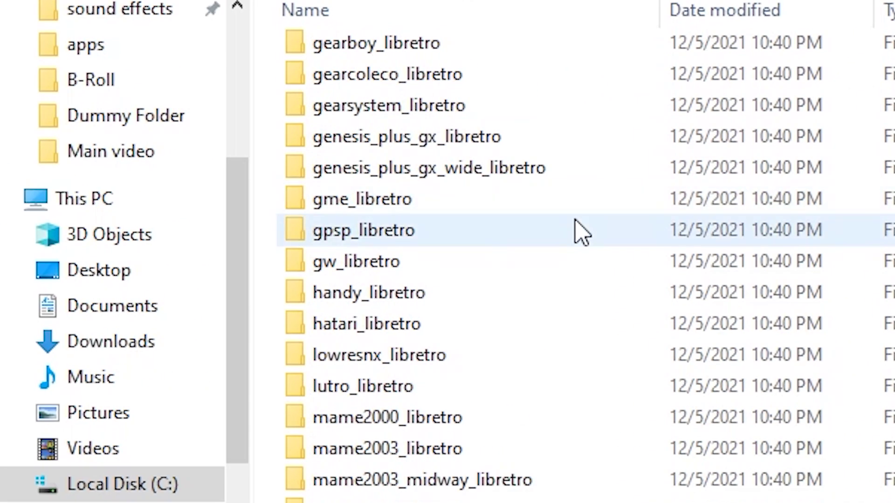
scroll(579, 261, up, 10)
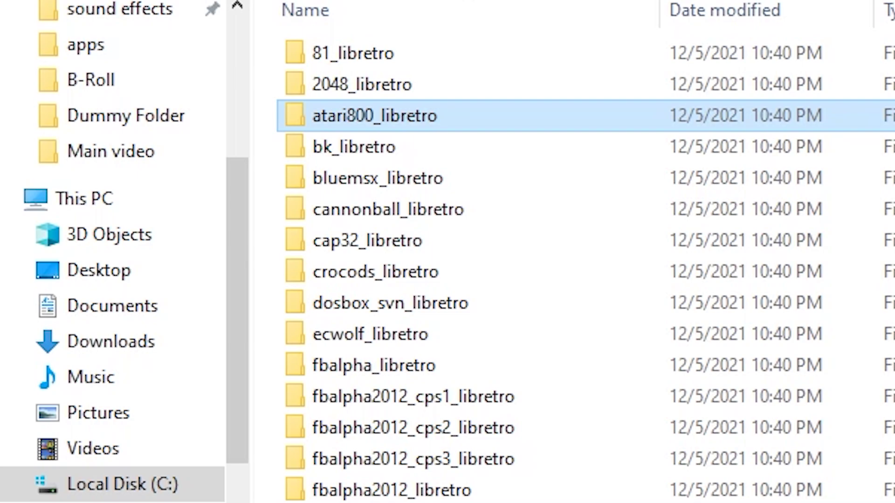
scroll(542, 386, down, 20)
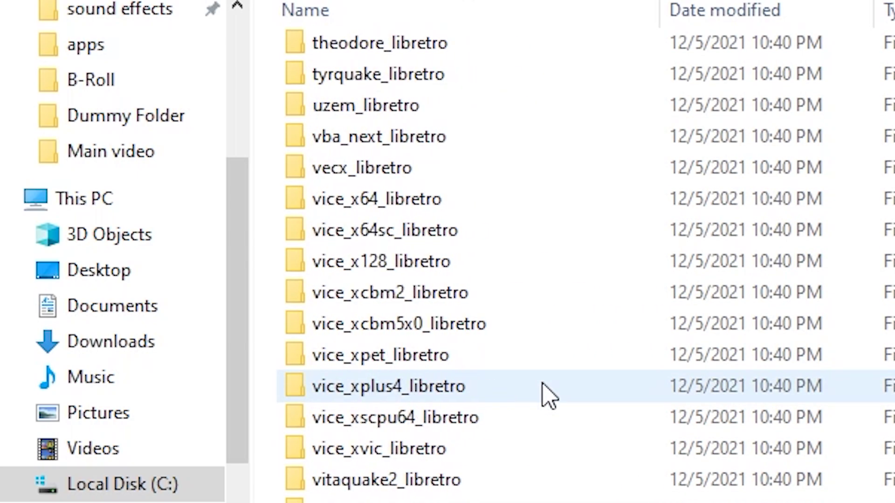
scroll(543, 387, up, 8)
scroll(355, 138, down, 1)
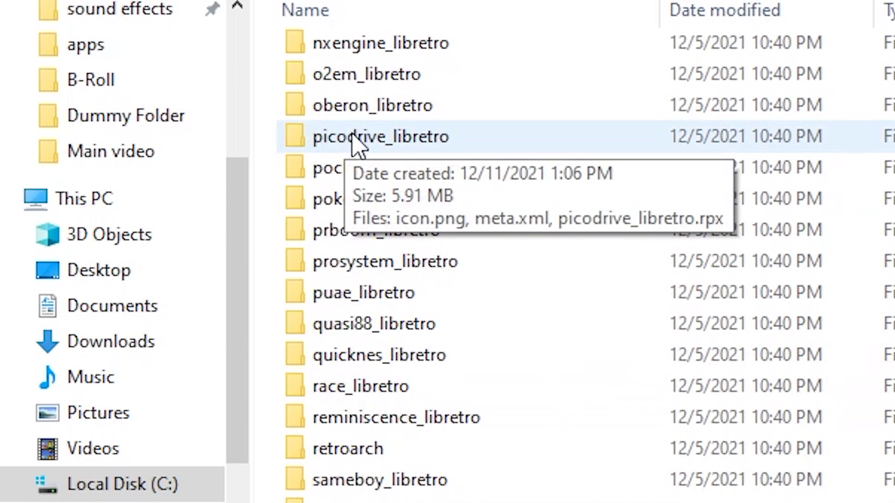
click(352, 457)
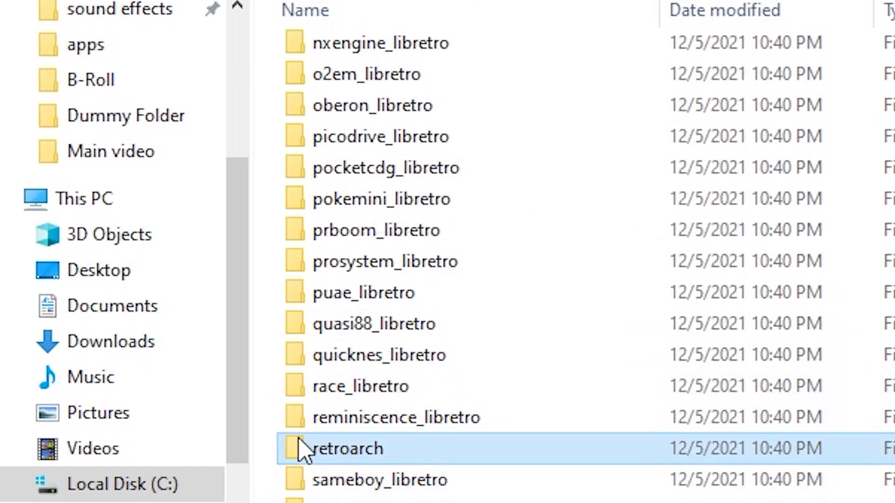
drag(305, 459, 0, 411)
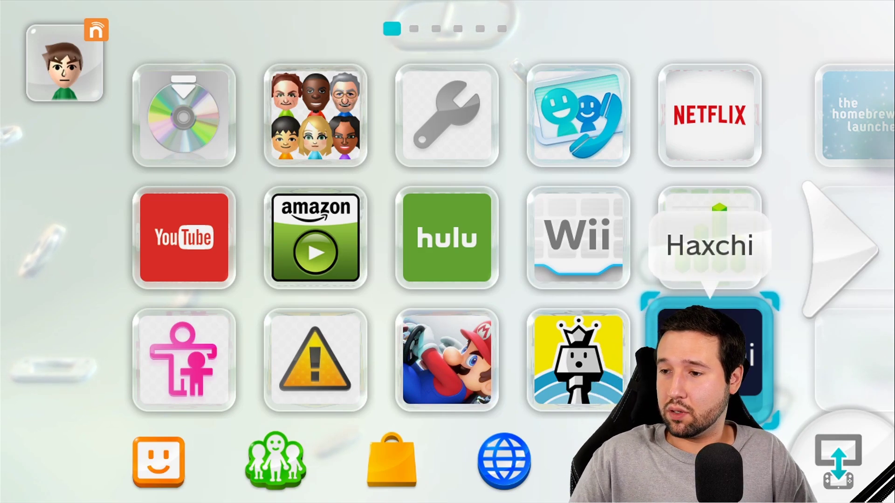
Start the Homebrew Launcher from the Wii U home menu and load Retroarch from its list
key(Up)
key(Down)
key(Return)
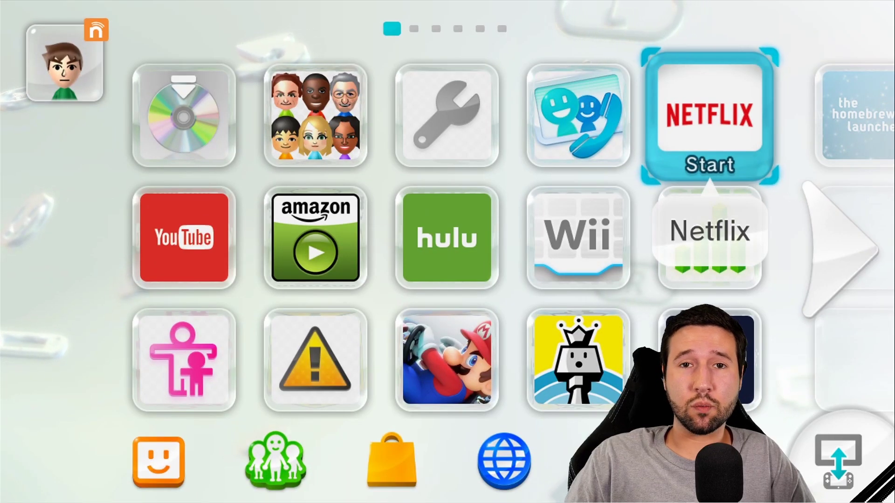
key(Right)
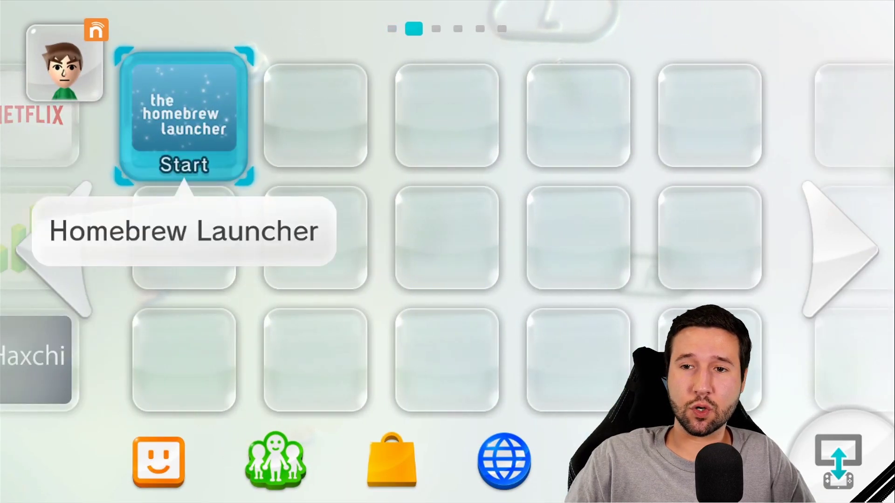
key(Return)
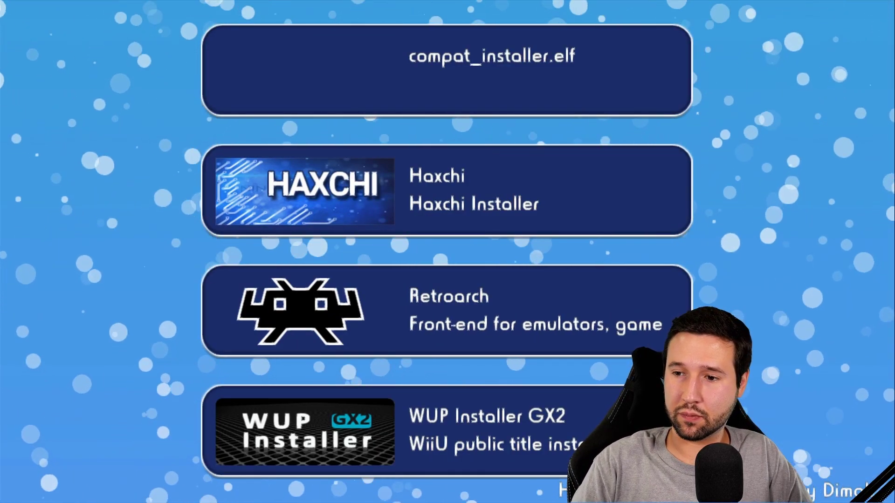
key(Return)
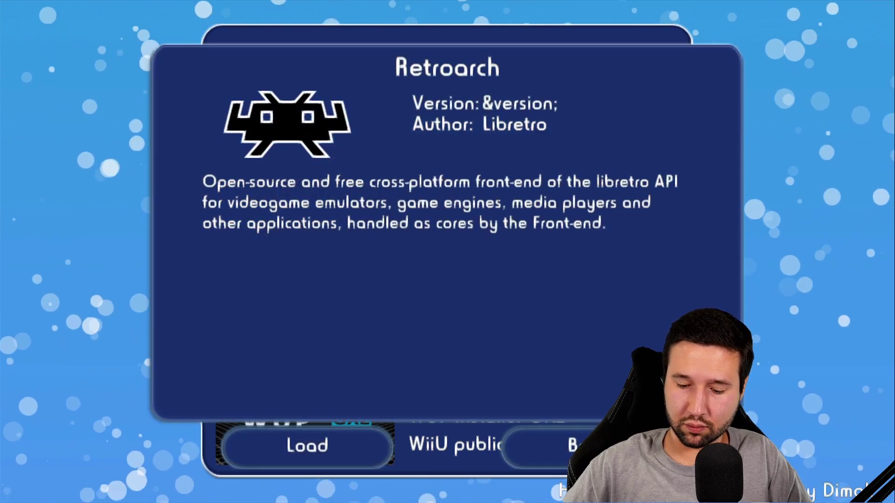
key(Return)
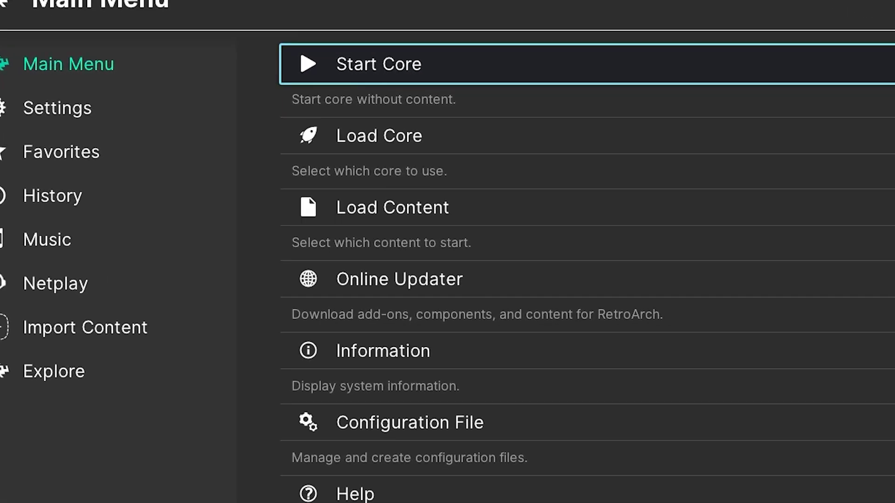
Open the Online Updater from the RetroArch main menu
key(Down)
key(Down)
key(Down)
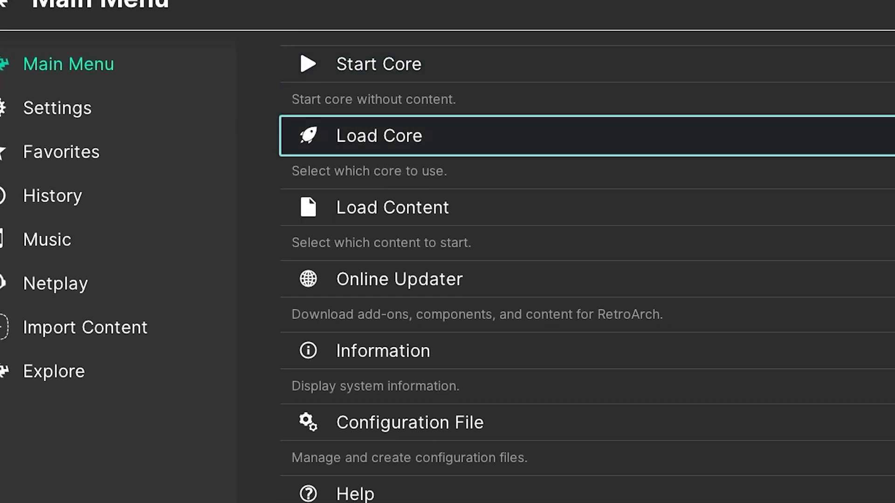
key(Return)
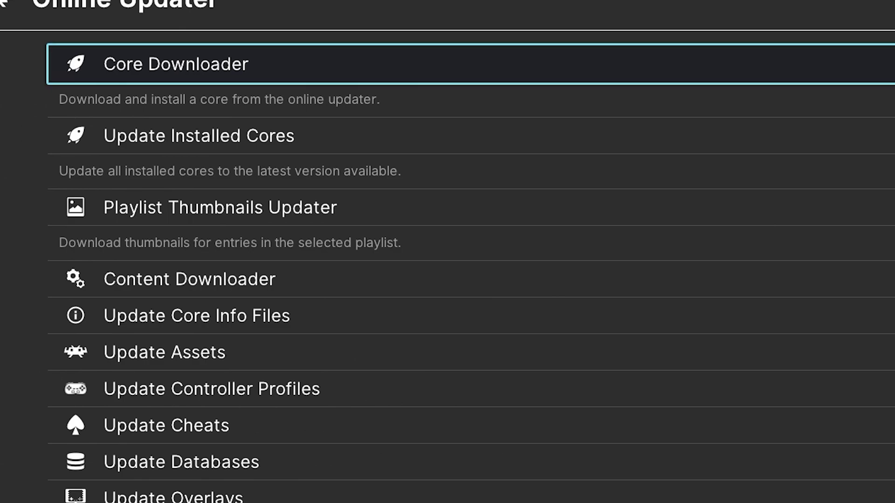
Look through the Online Updater's options, including updates for installed cores, core info files, assets, controller profiles, cheats and databases
key(Down)
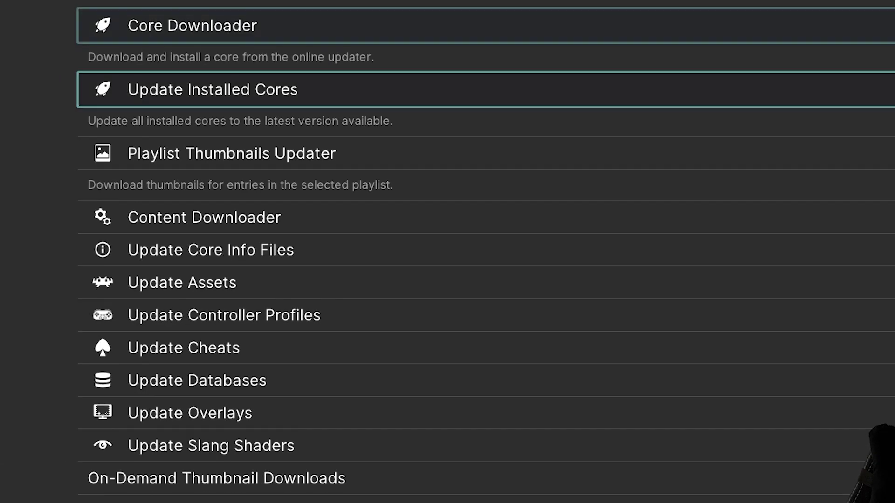
key(Down)
key(Down)
key(Down)
key(Down)
key(Down)
key(Up)
key(Up)
key(Up)
key(Up)
key(Up)
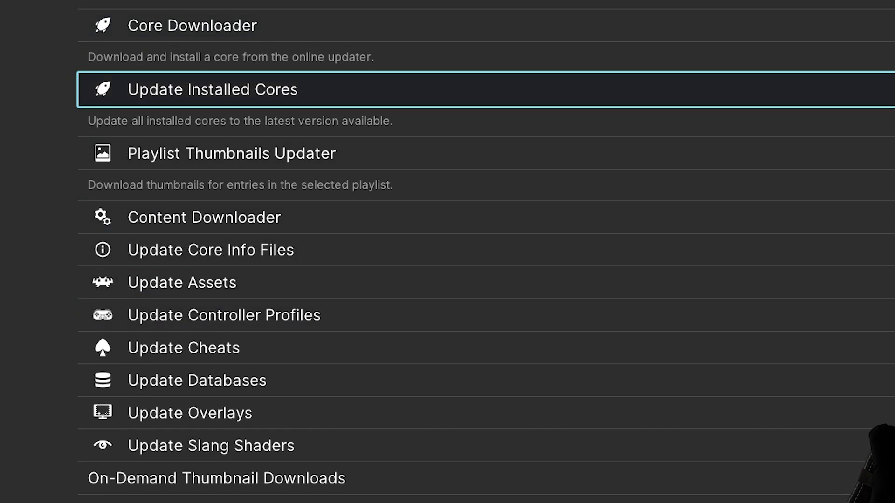
key(Down)
key(Down)
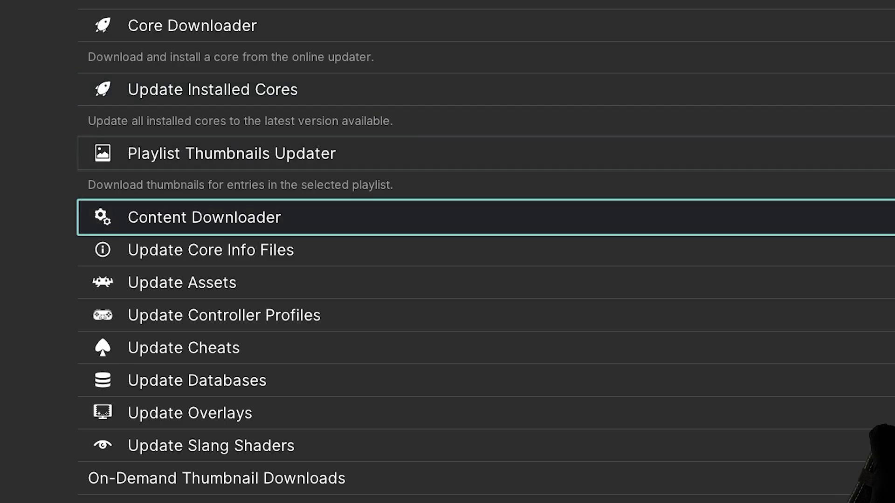
key(Down)
key(Down)
key(Down)
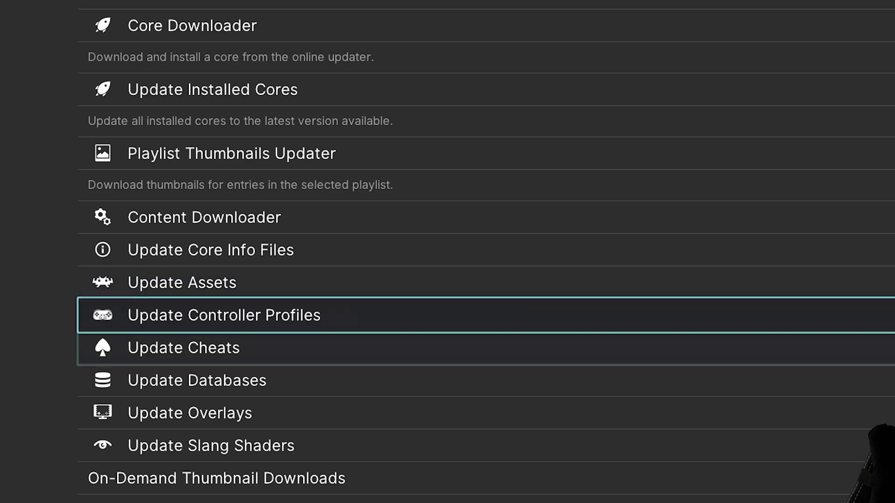
key(Down)
key(Down)
key(Up)
key(Up)
key(Up)
key(Up)
key(Up)
key(Up)
key(Up)
key(Up)
key(Up)
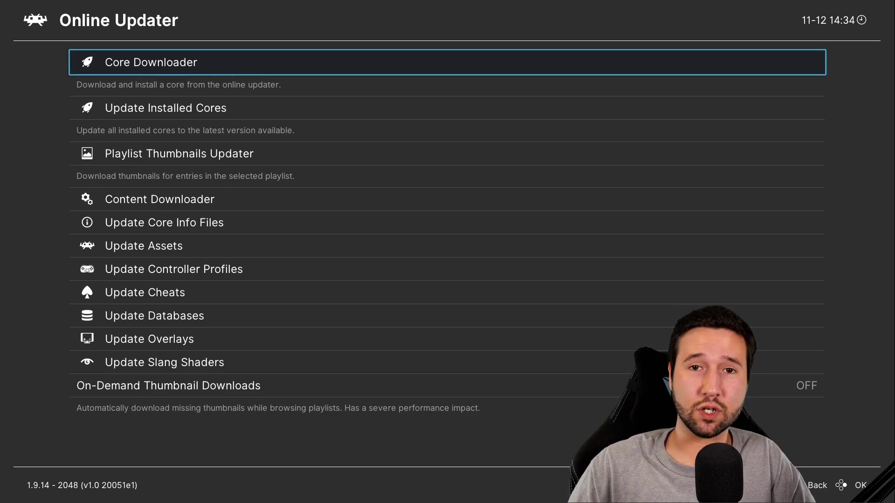
Return to the main menu, open the Load Core list and go to its last entries
key(BackSpace)
key(Up)
key(Up)
key(Up)
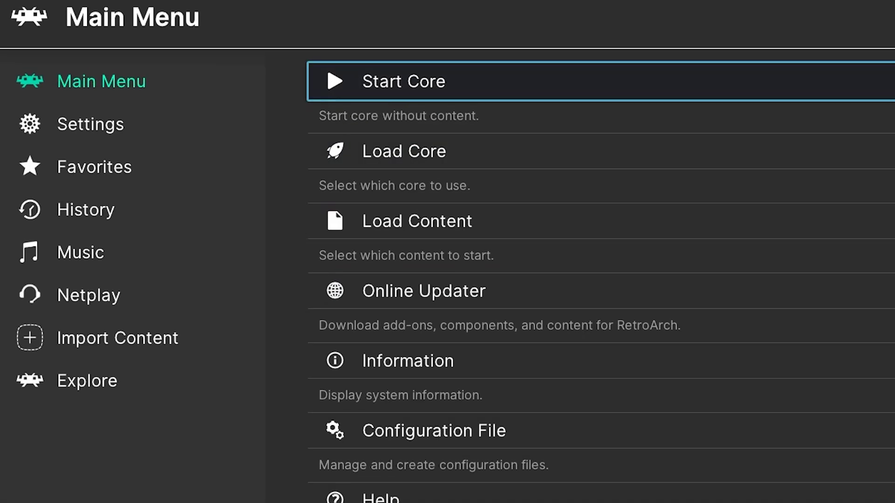
key(Down)
key(Return)
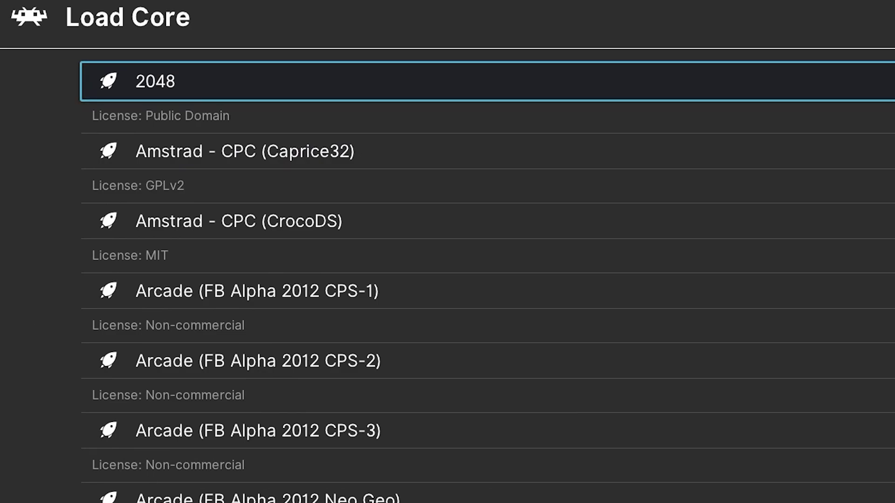
key(Up)
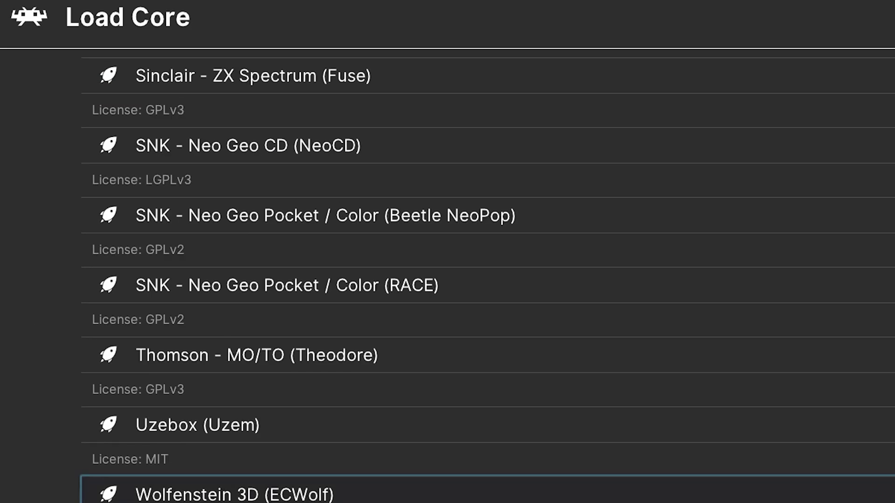